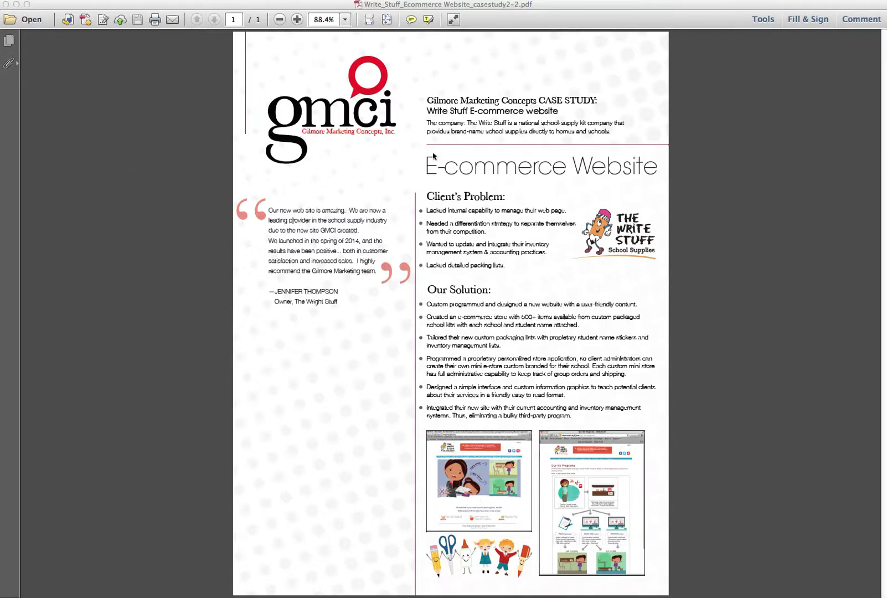
Strike through the word "E-commerce" in the large "E-commerce Website" heading.
click(852, 24)
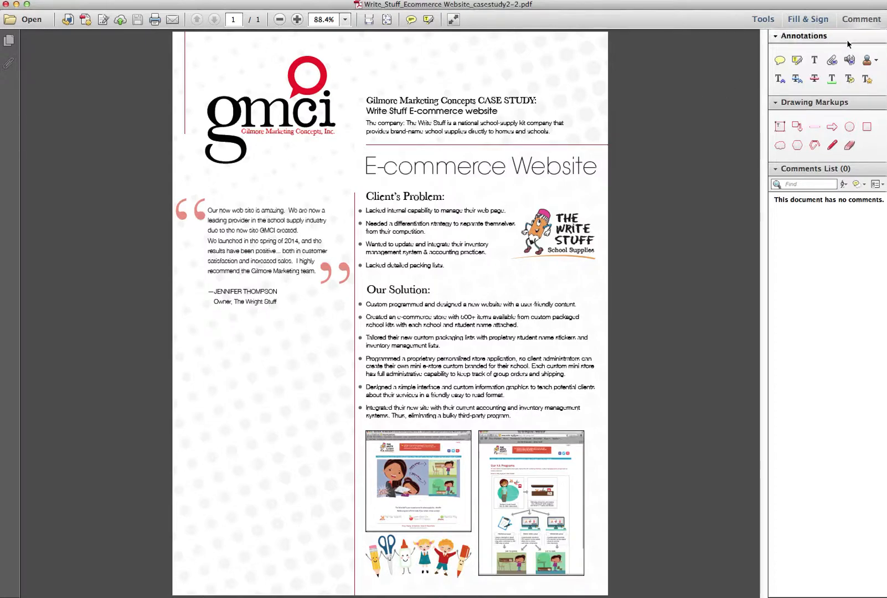
click(813, 81)
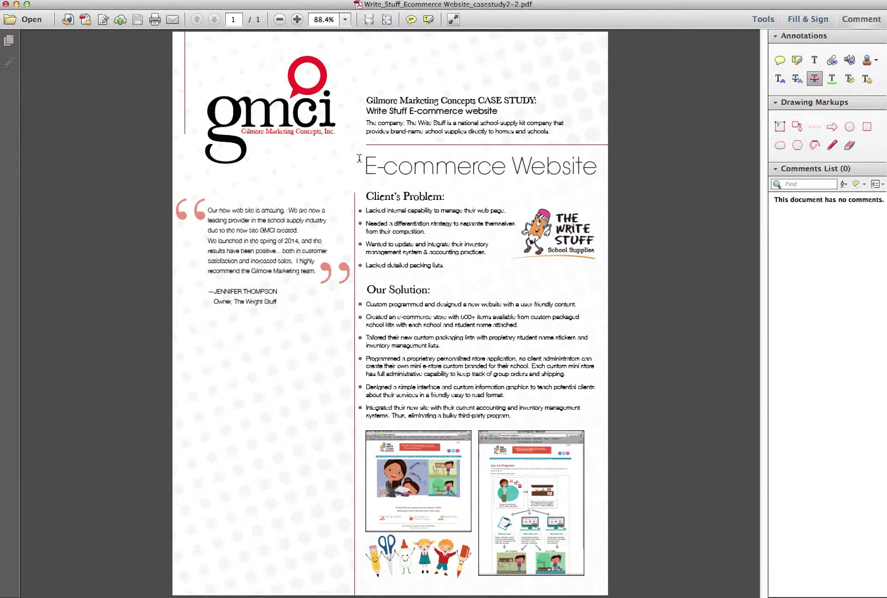
drag(368, 165, 502, 170)
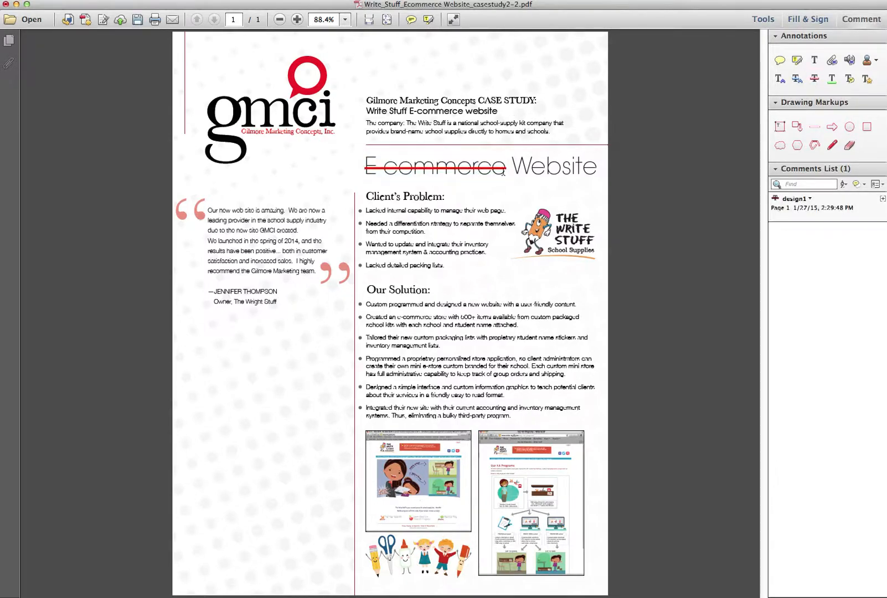
Add a sticky note reading "Online" just above the struck-out word in the heading.
click(780, 60)
click(487, 155)
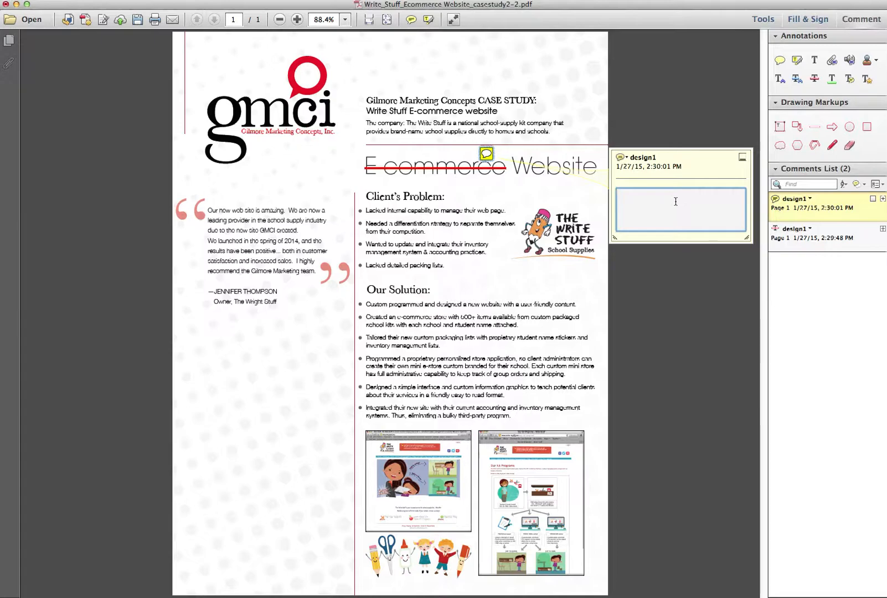
text(Online)
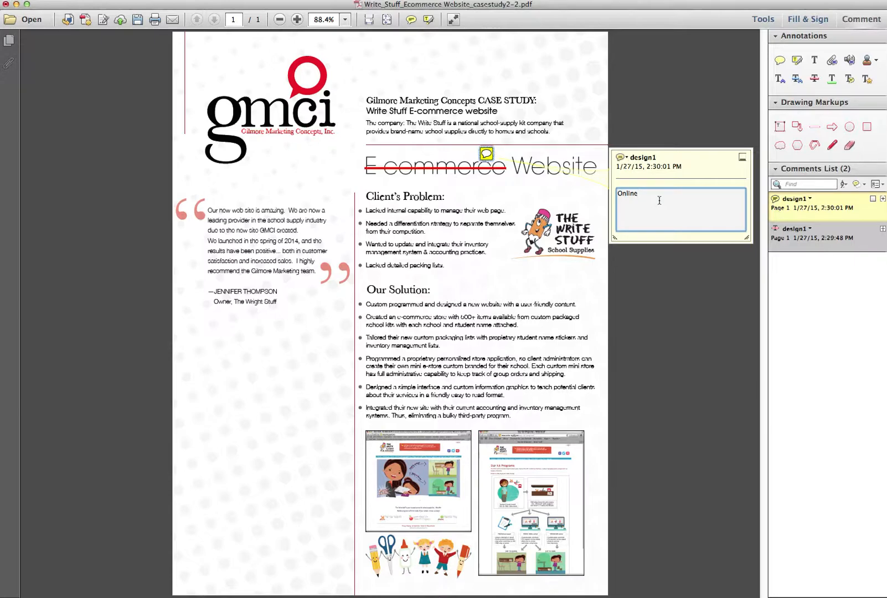
click(677, 289)
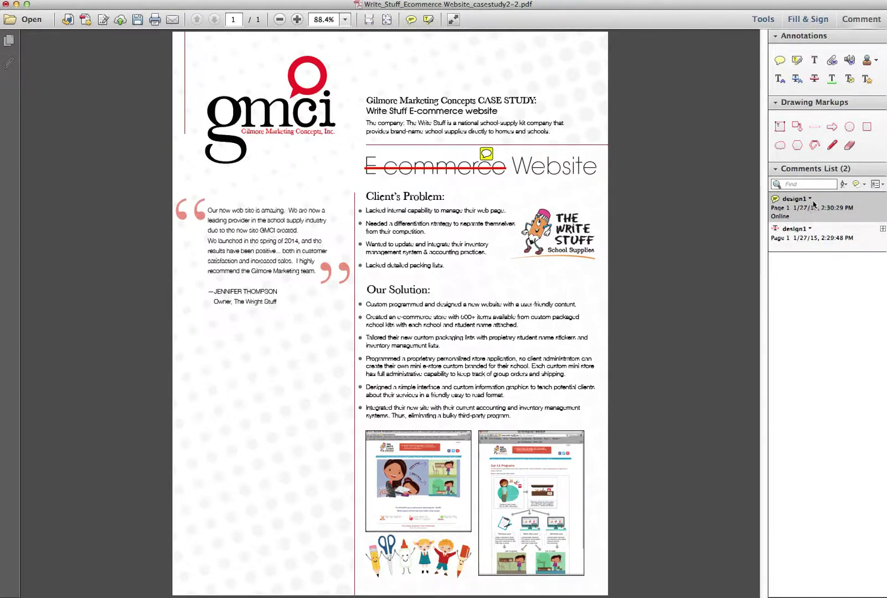
Review the "Online" note and the heading's strikethrough through their entries in the comments list.
click(856, 206)
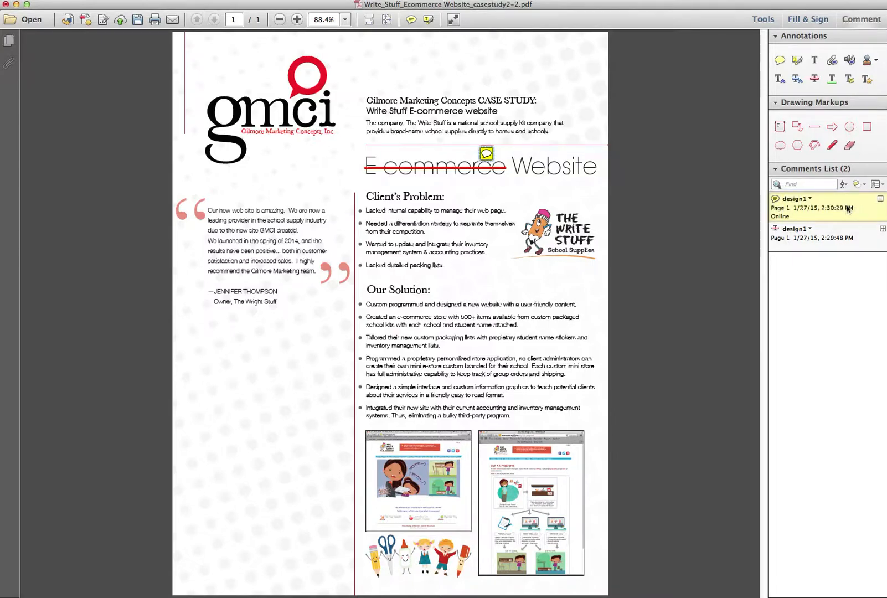
mouse_move(486, 153)
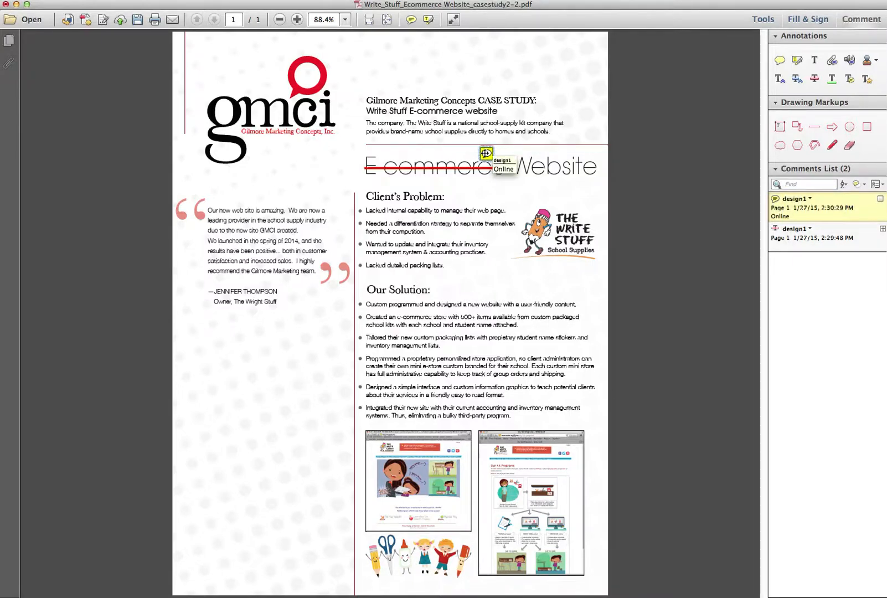
click(797, 227)
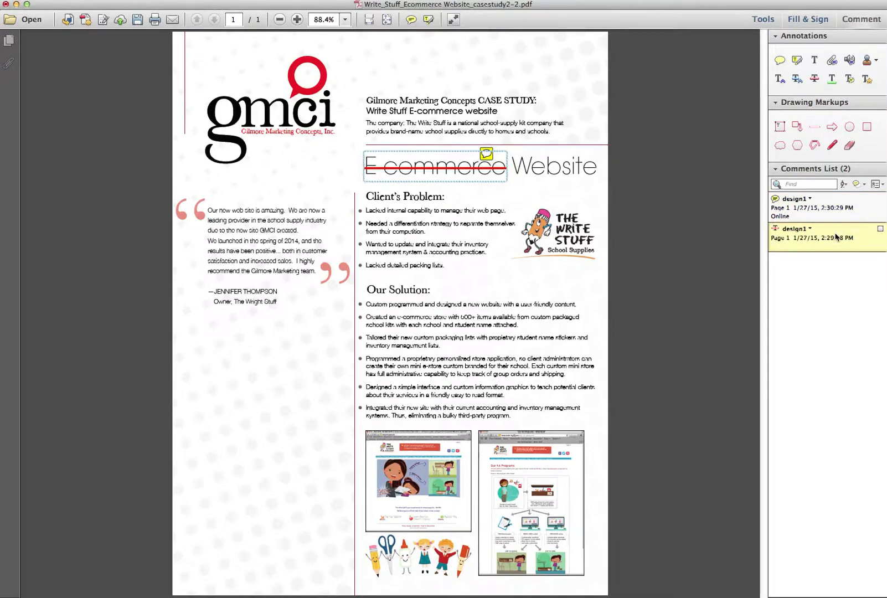
Add a sticky note beside the "Our Solution" heading and fill it with several lines of random placeholder text.
click(779, 60)
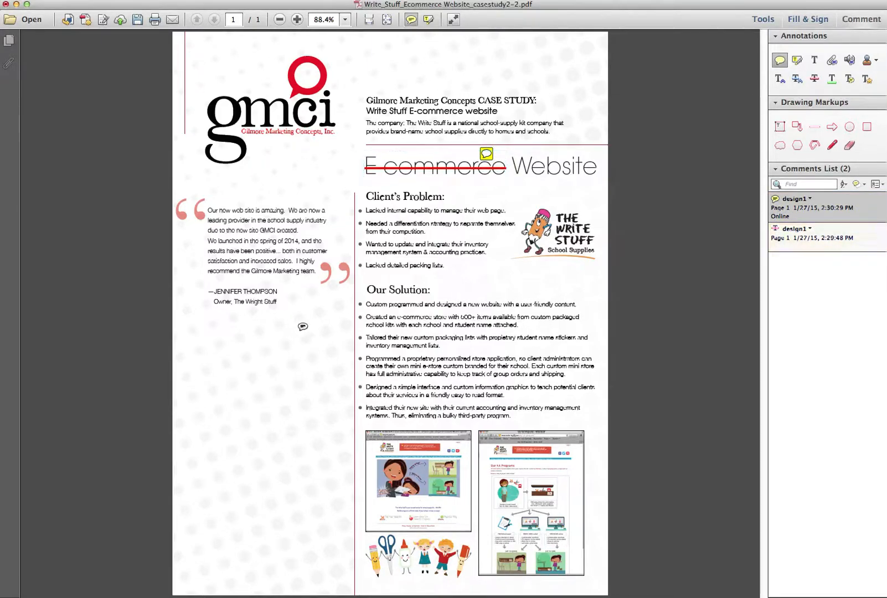
click(363, 296)
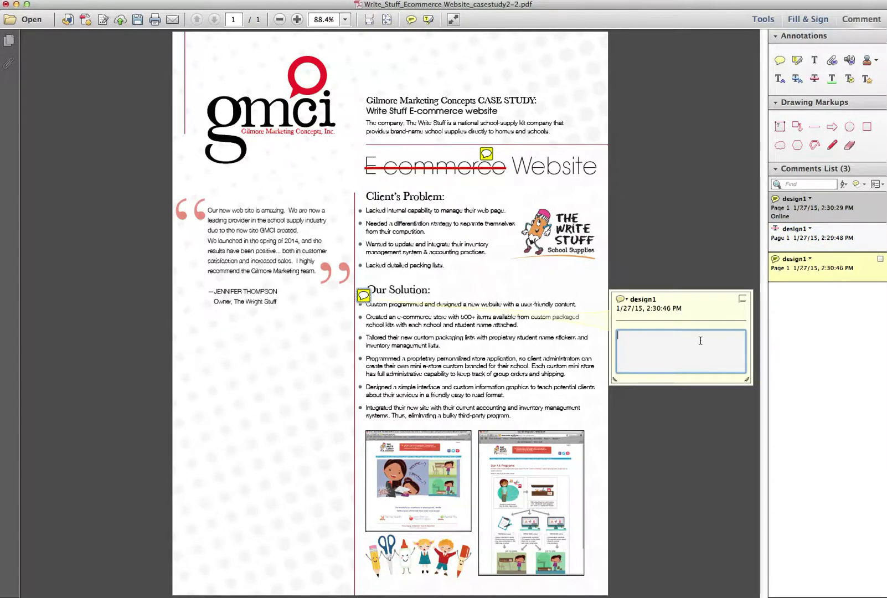
text(ljajf;asdf;lasdf;asdf;ljas sdlfas;dlfa;dlfjalsdf)
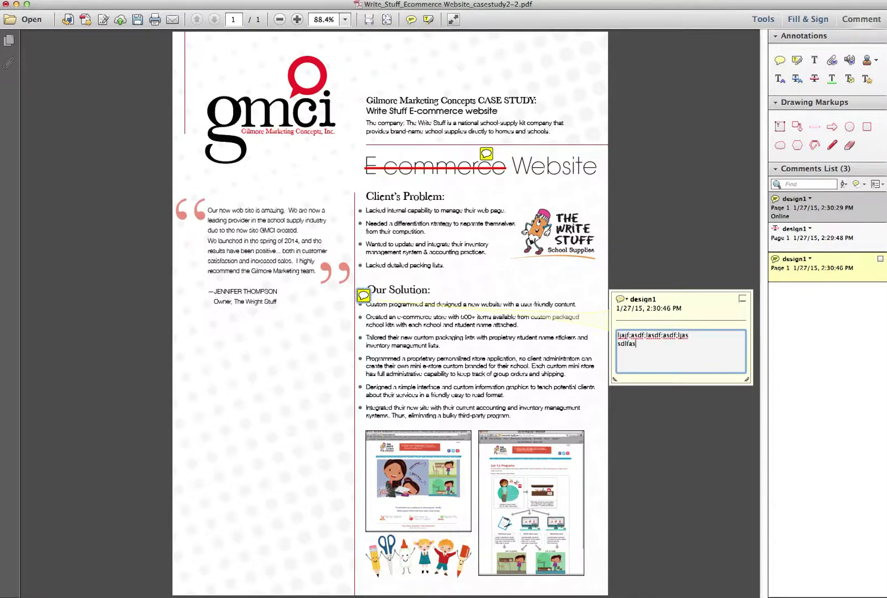
key(Return)
text(lsdf;aslflaskdjfl;asdjflasdkj)
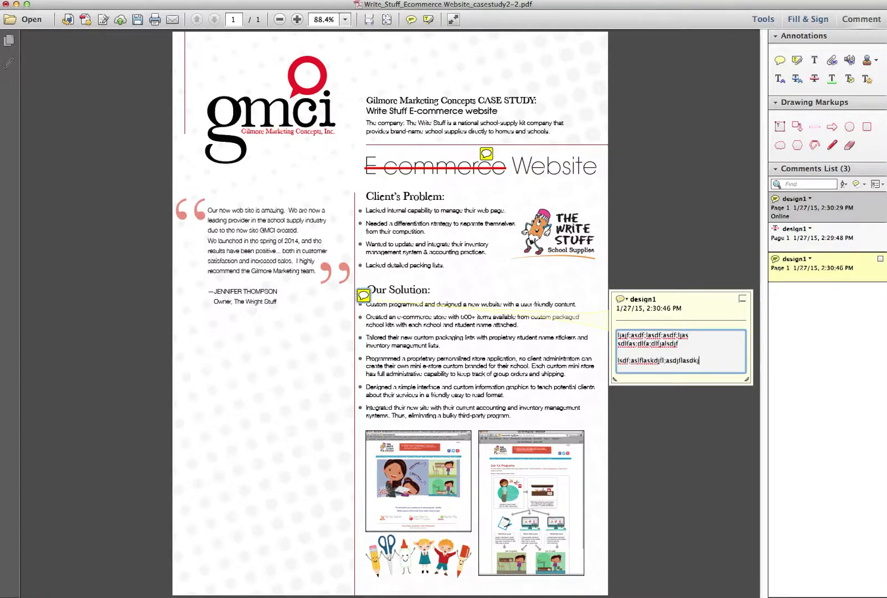
text(f af;ajflasdjflasjflkasjf;klasdj)
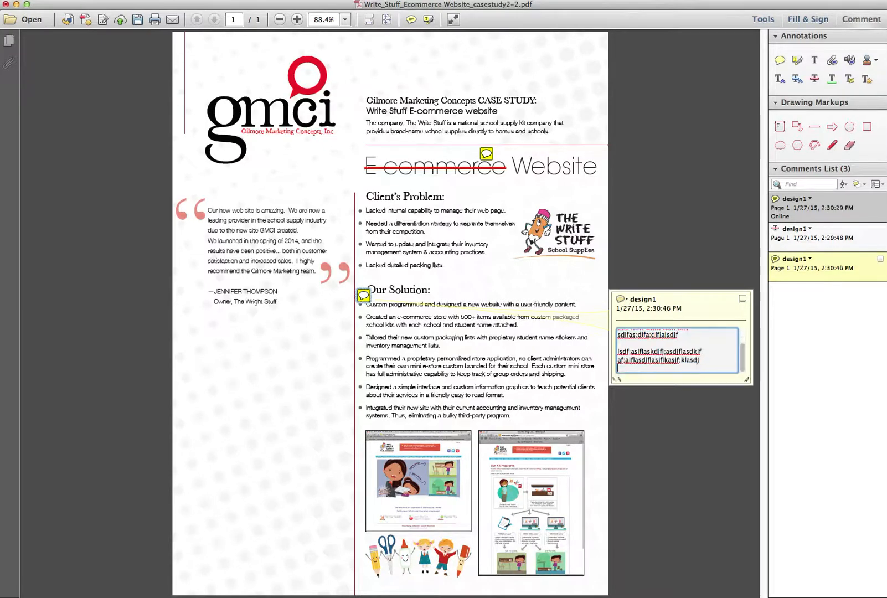
text( lsfj;alsfj;alsjflasjf)
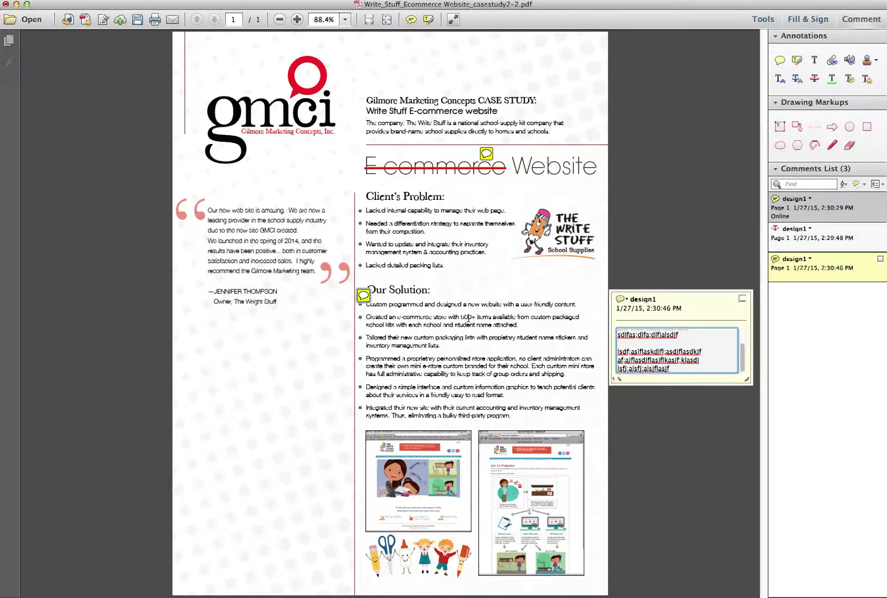
click(665, 250)
Strike through the first five bullet points under "Our Solution".
click(814, 79)
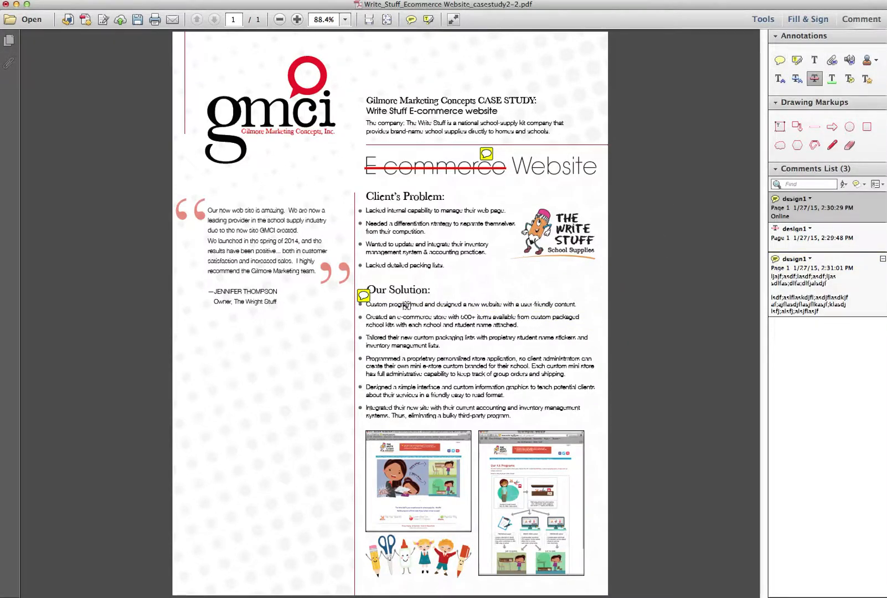
click(360, 299)
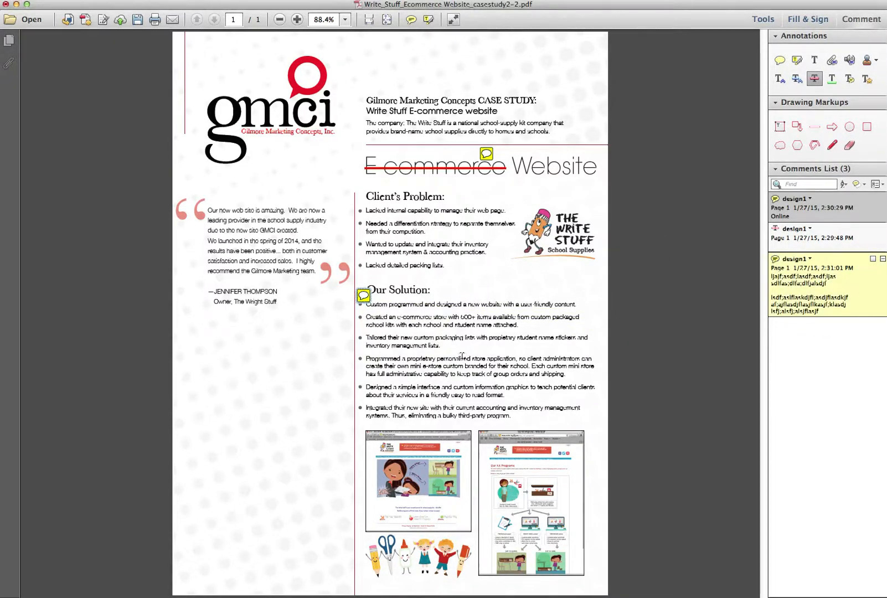
drag(505, 396, 353, 306)
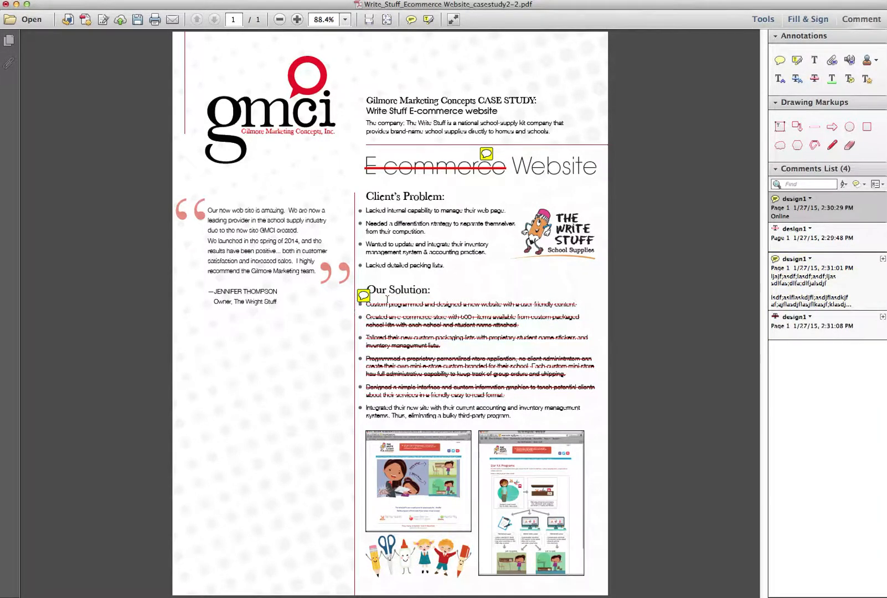
Read the note beside "Our Solution" and select its entire text in the comments list.
mouse_move(370, 299)
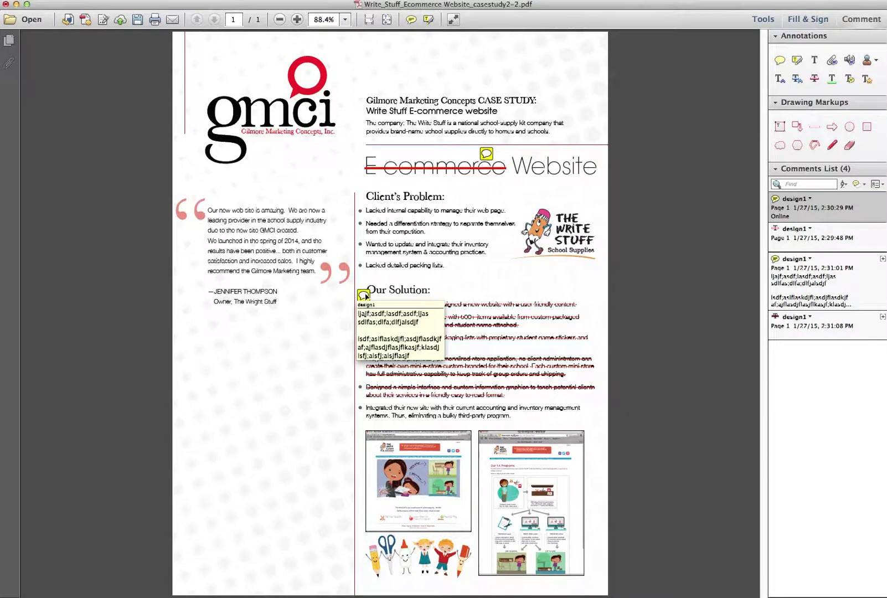
click(828, 293)
click(828, 297)
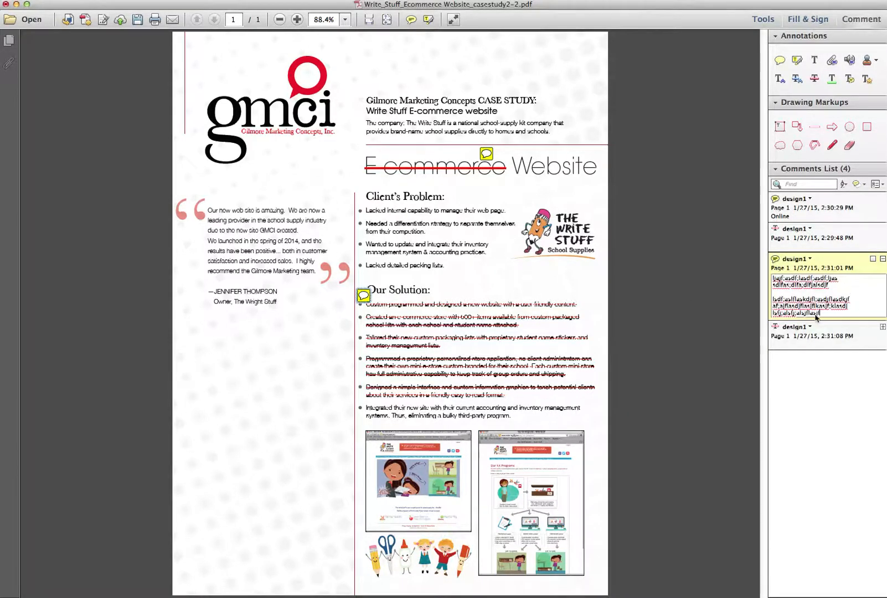
drag(820, 314, 766, 280)
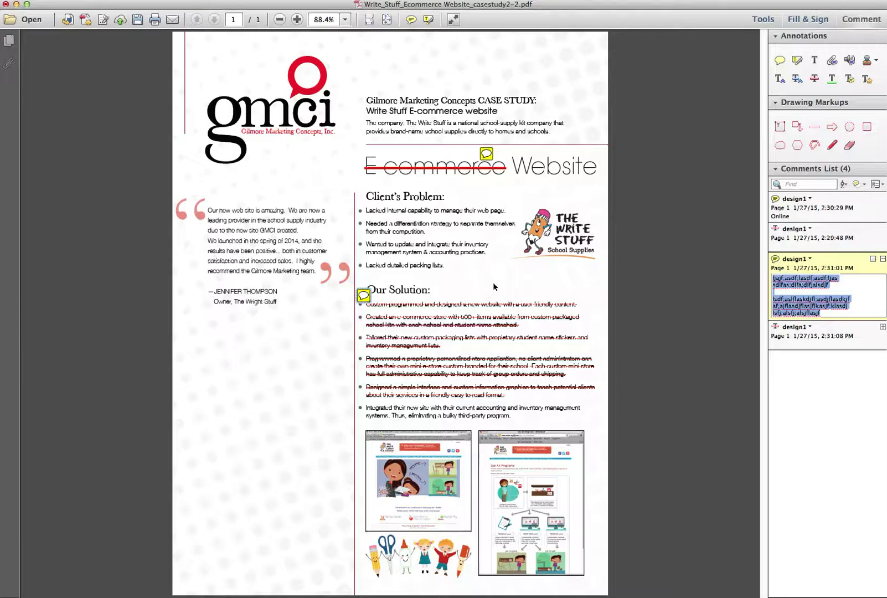
Add a text callout pointing at the opening quotation marks of the testimonial, reading "do not make quotes so big.".
click(798, 127)
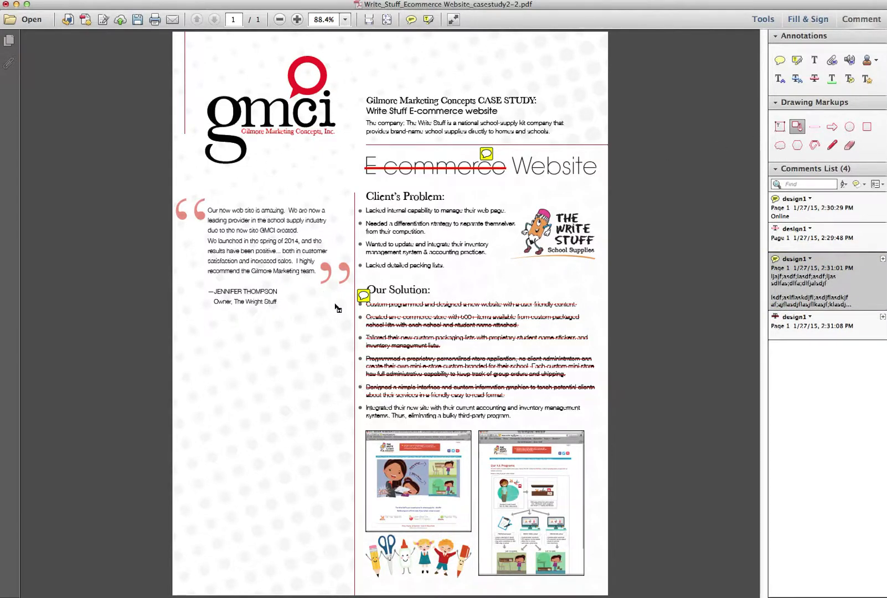
click(308, 271)
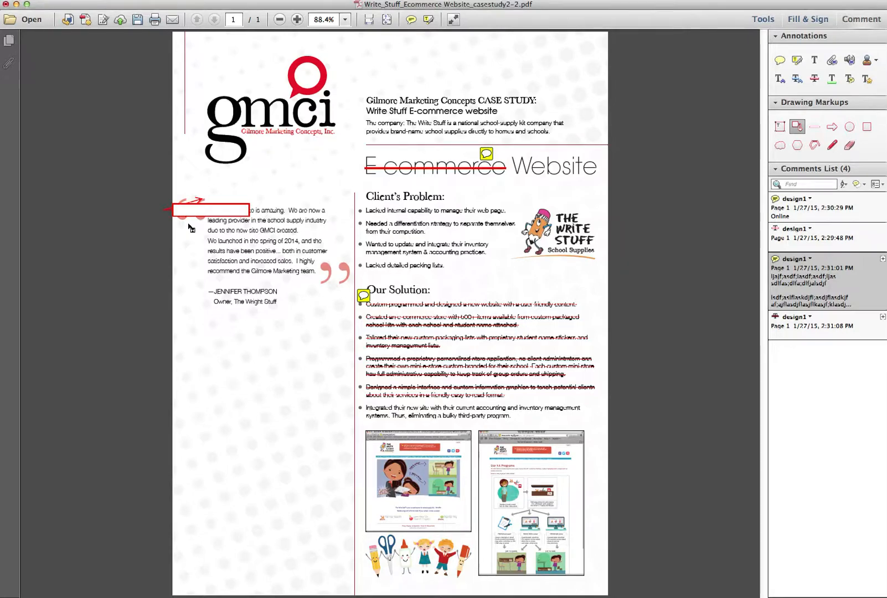
drag(194, 208, 285, 264)
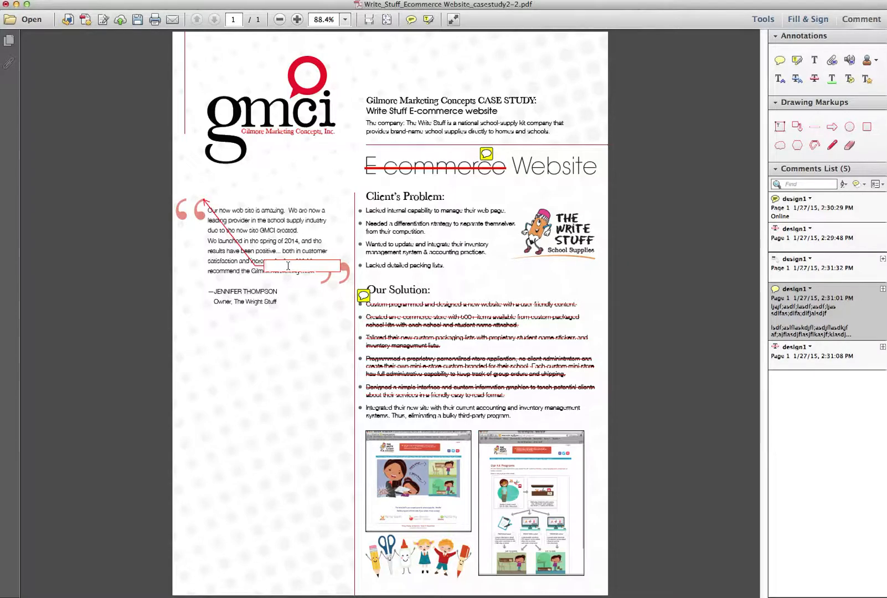
text(do not make quotes)
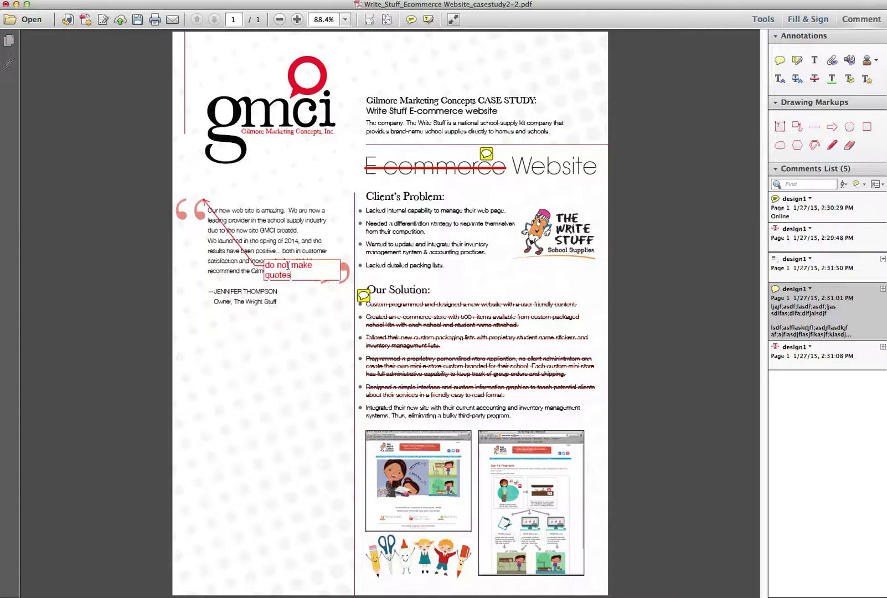
text( oo big.)
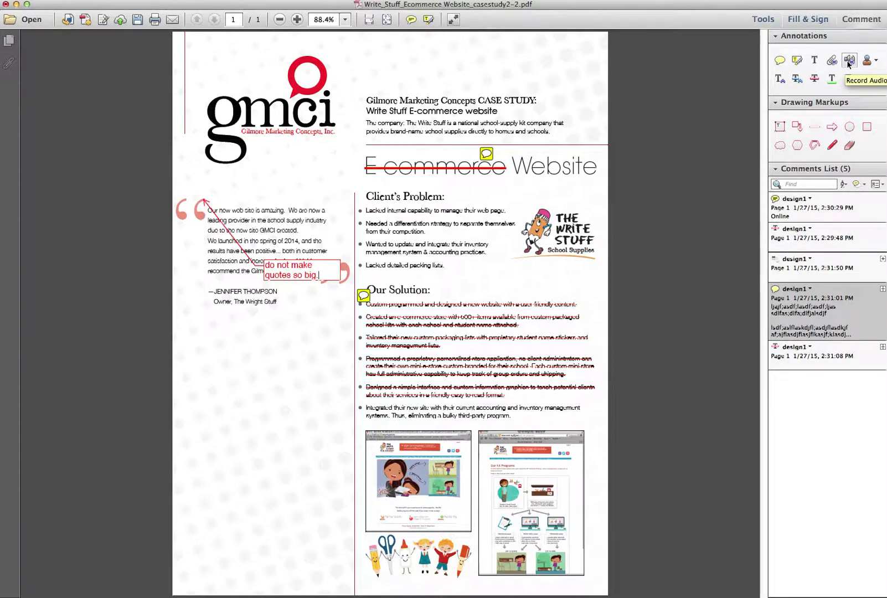
Look through the available stamps, including the Sign Here set, without placing one.
click(878, 61)
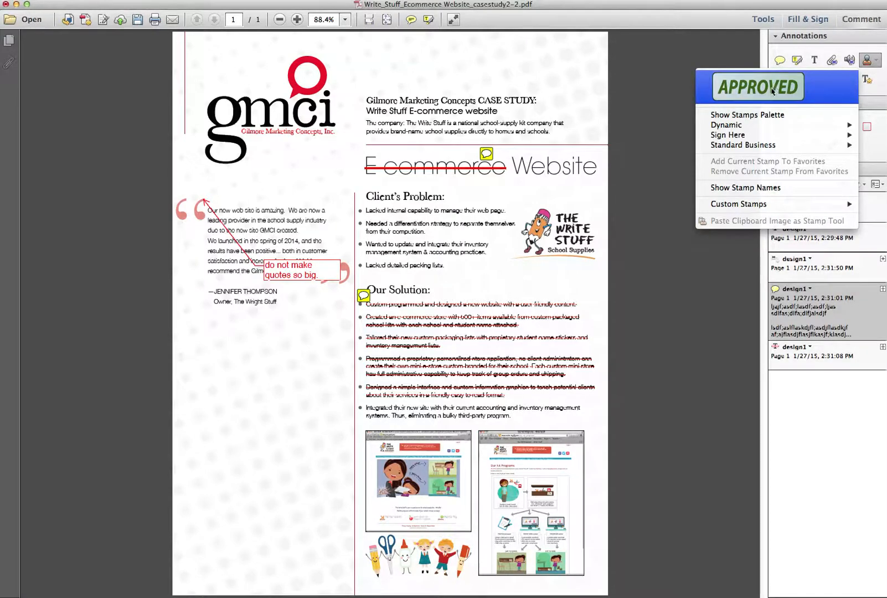
mouse_move(741, 137)
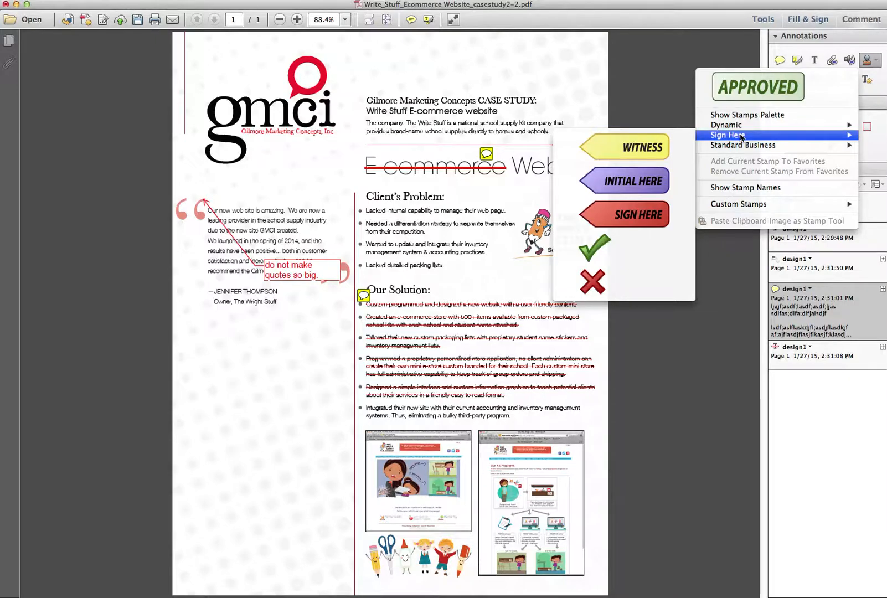
click(660, 84)
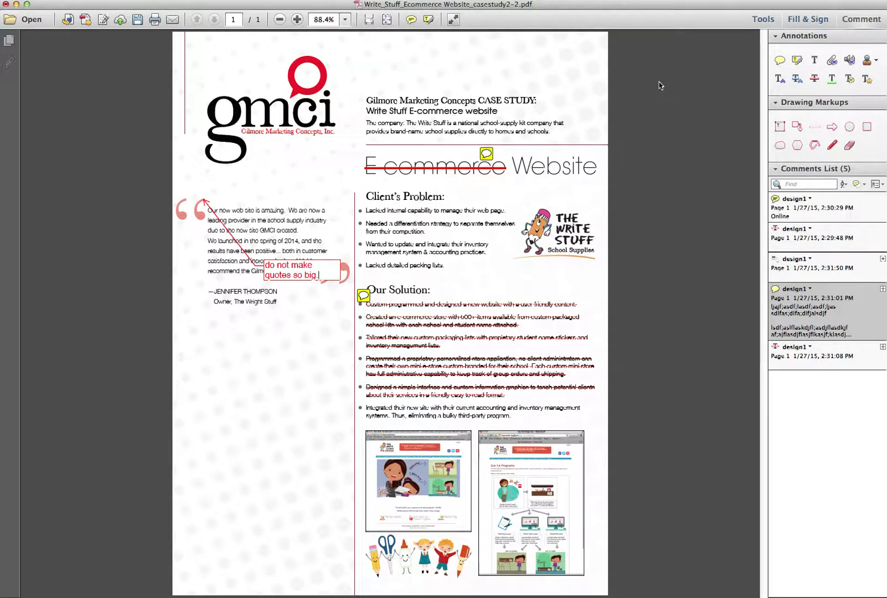
Highlight "company that" in the company description and attach the note "co. that." to it.
click(850, 80)
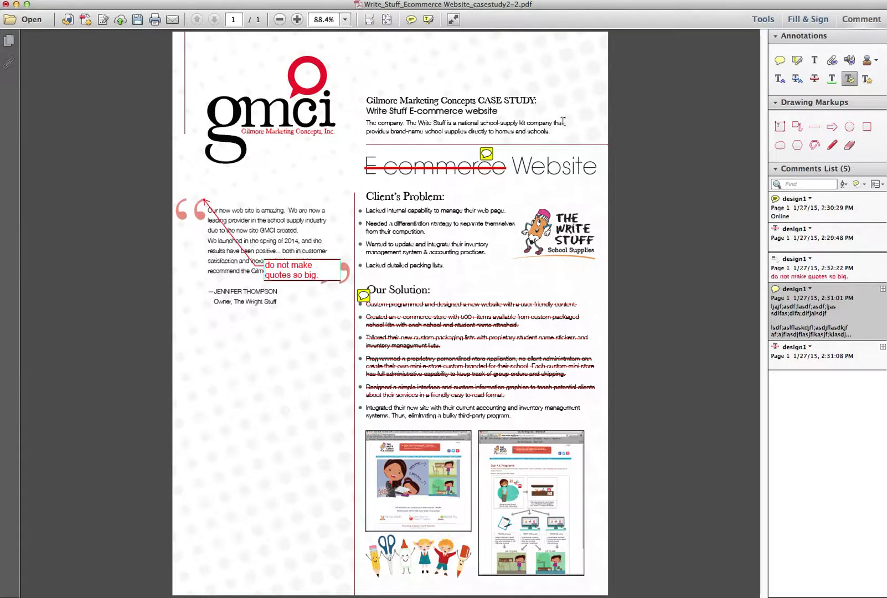
drag(565, 123, 526, 124)
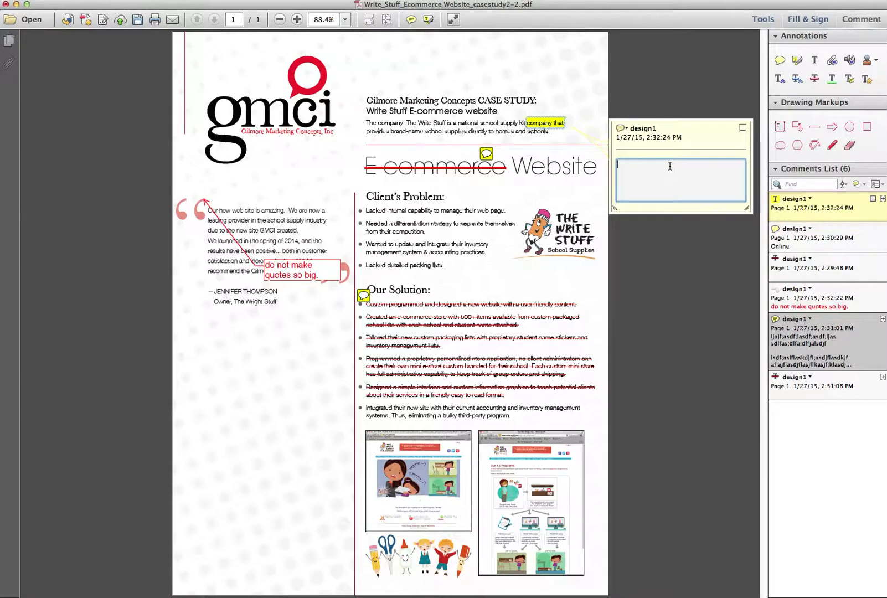
text(co. that.)
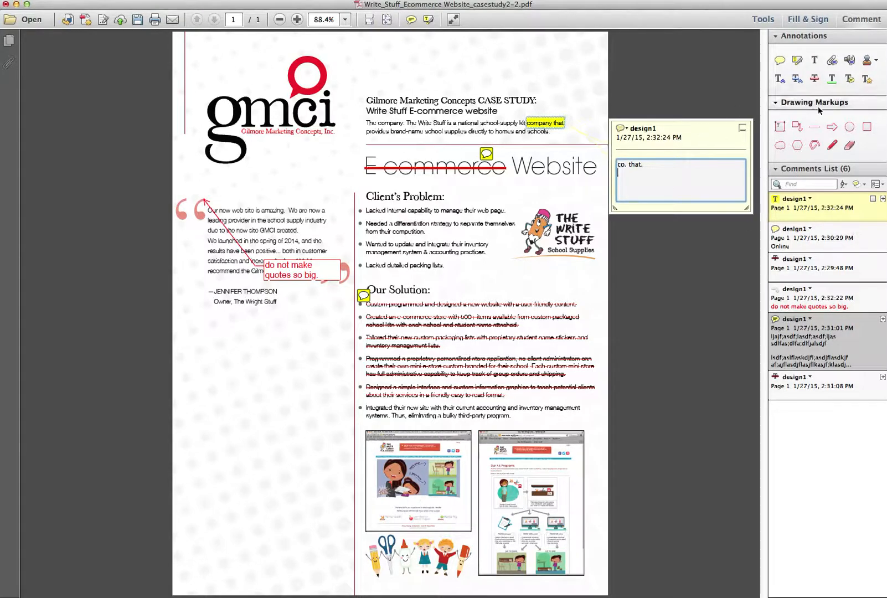
Underline "name" in "brand-name" in the second line of the company description.
click(831, 78)
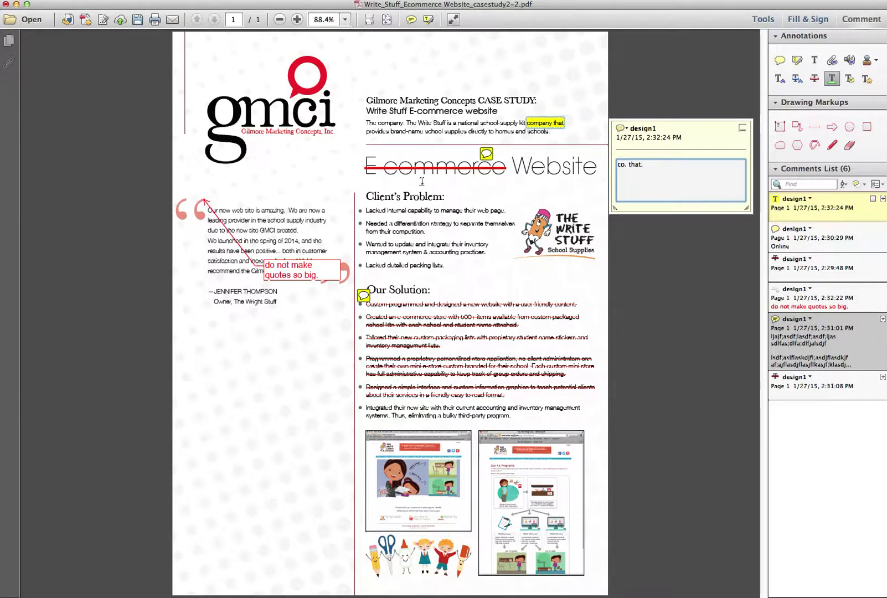
click(424, 131)
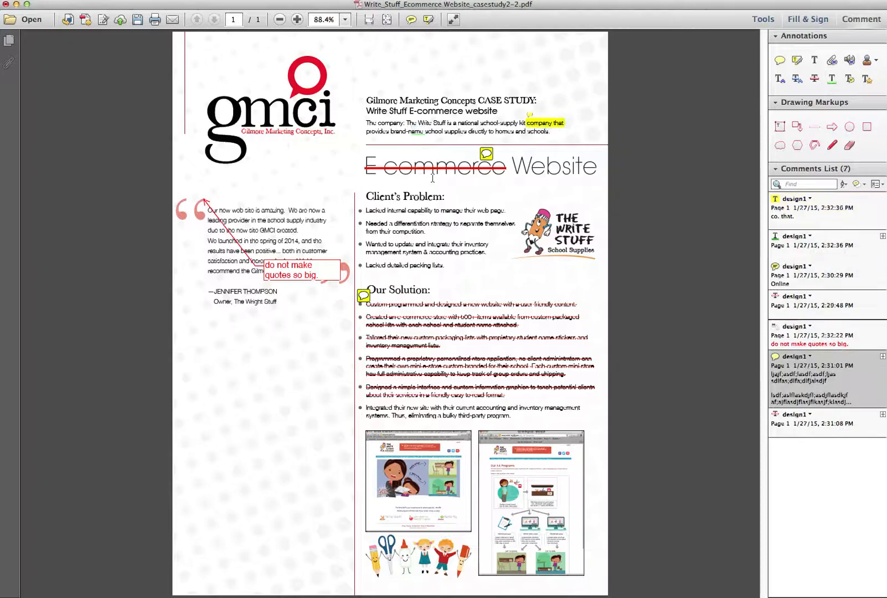
click(802, 81)
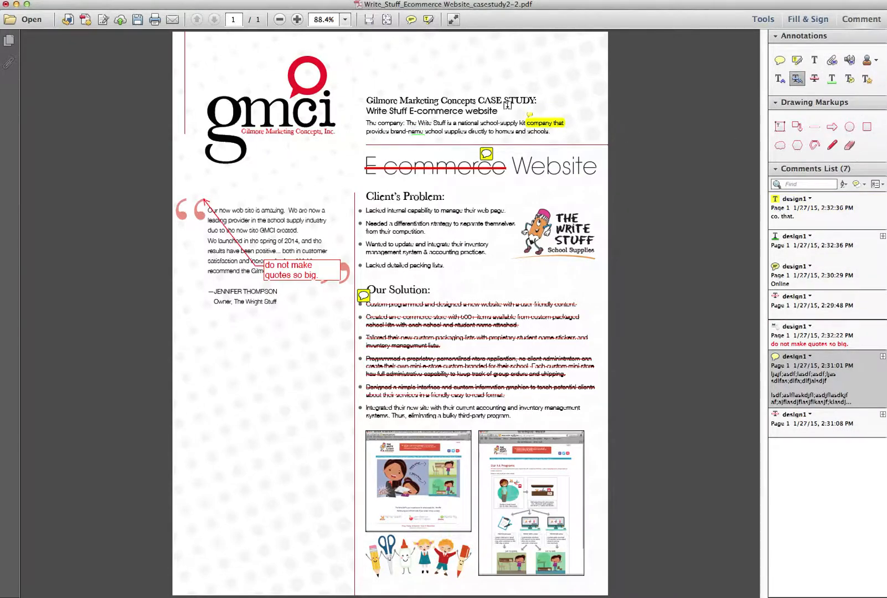
click(435, 122)
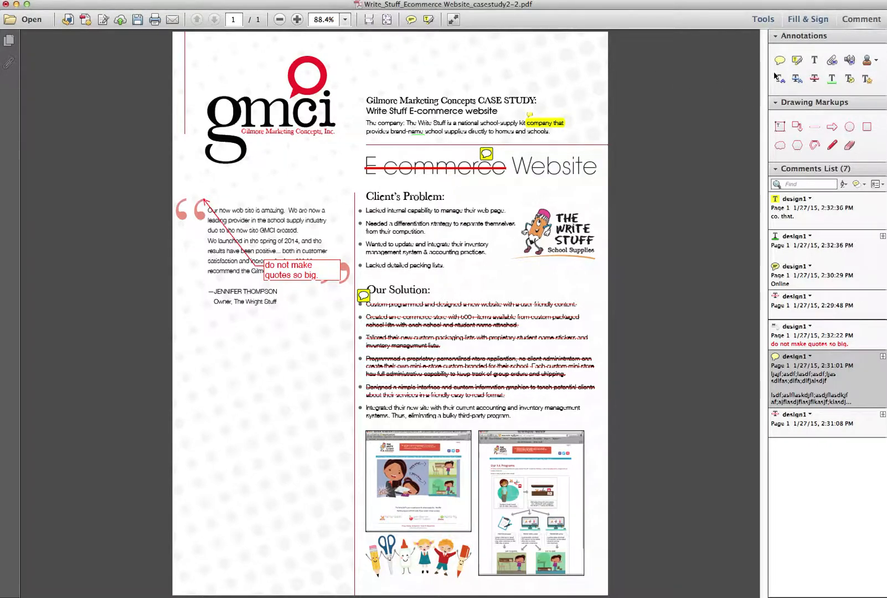
click(814, 60)
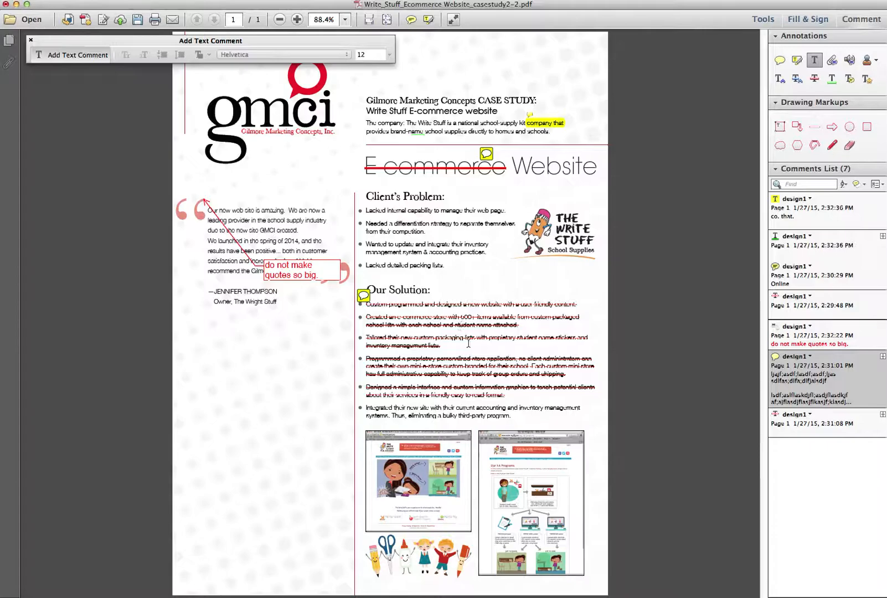
click(491, 280)
Check off the comments for the "name" underline, the "Online" note, the "E commerce" strikethrough and the "do not make quotes so big." callout.
click(867, 242)
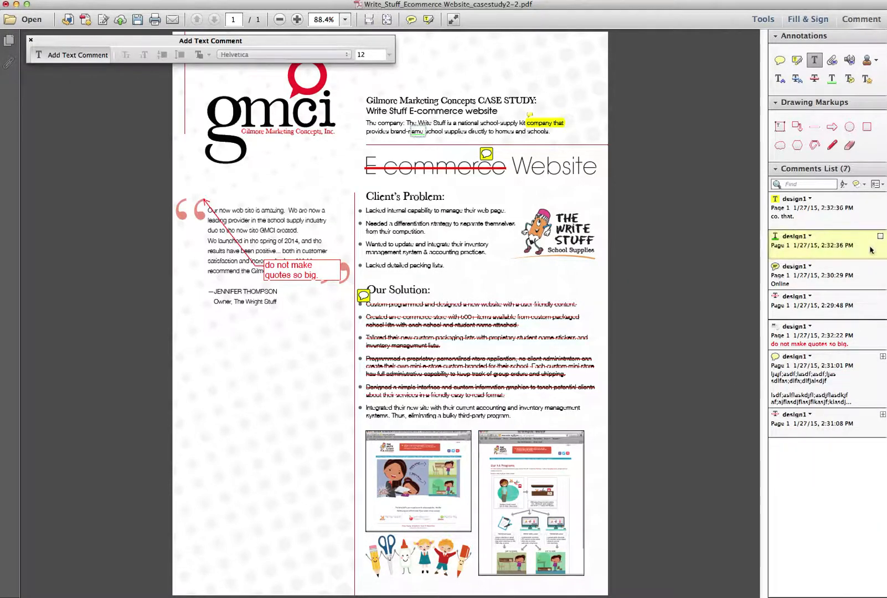
click(875, 268)
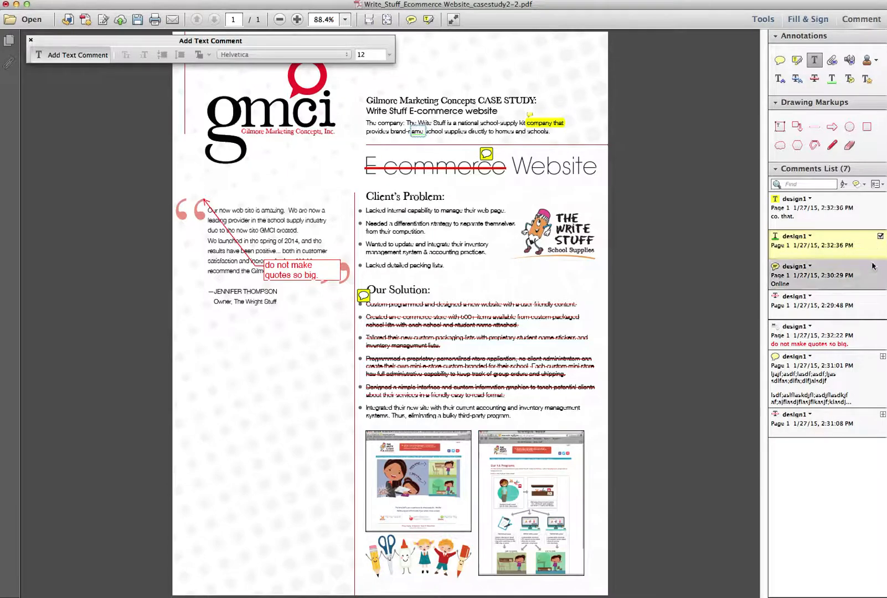
click(880, 267)
click(881, 297)
click(881, 297)
click(881, 327)
click(881, 327)
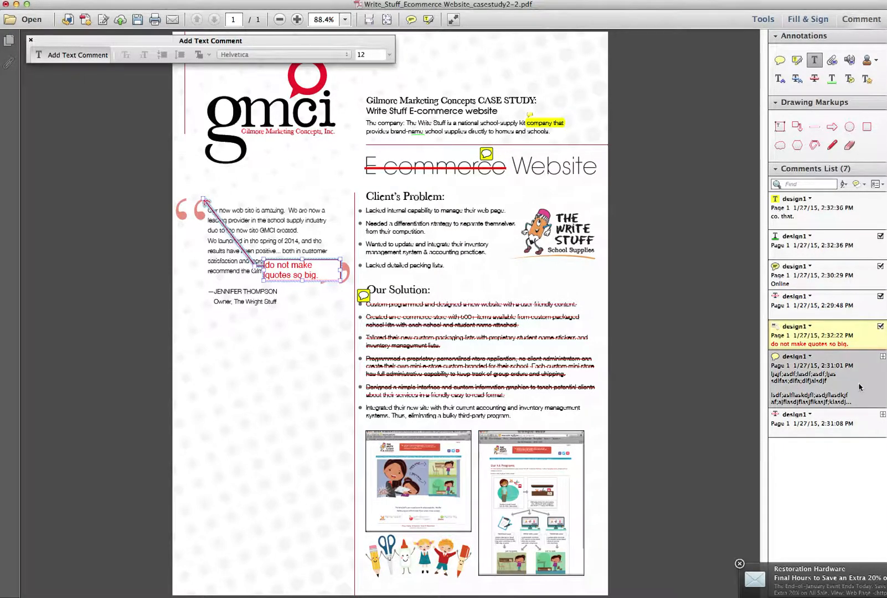
Expand and check off the long sticky note beside "Our Solution", and check off the strikethrough comment on its bullet list.
click(871, 363)
click(873, 356)
click(880, 422)
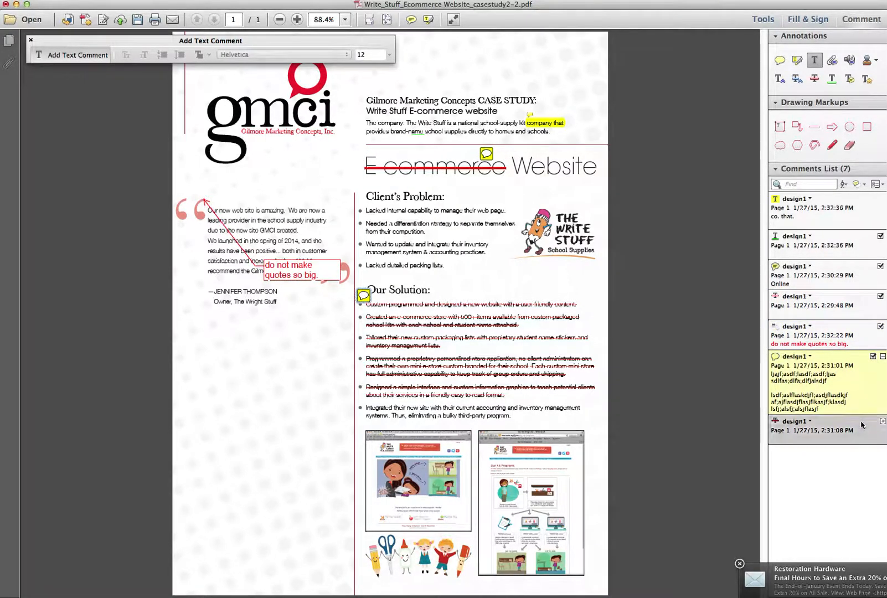
click(881, 422)
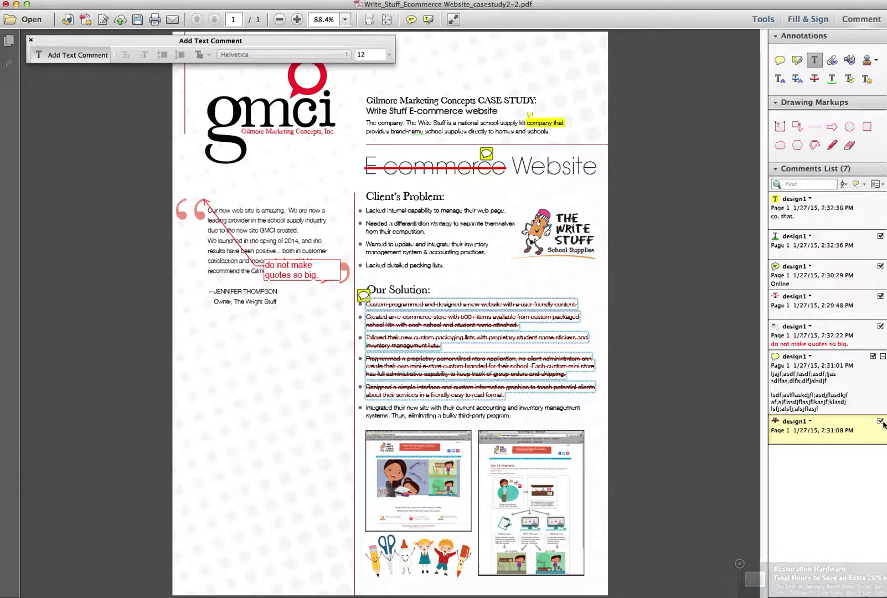